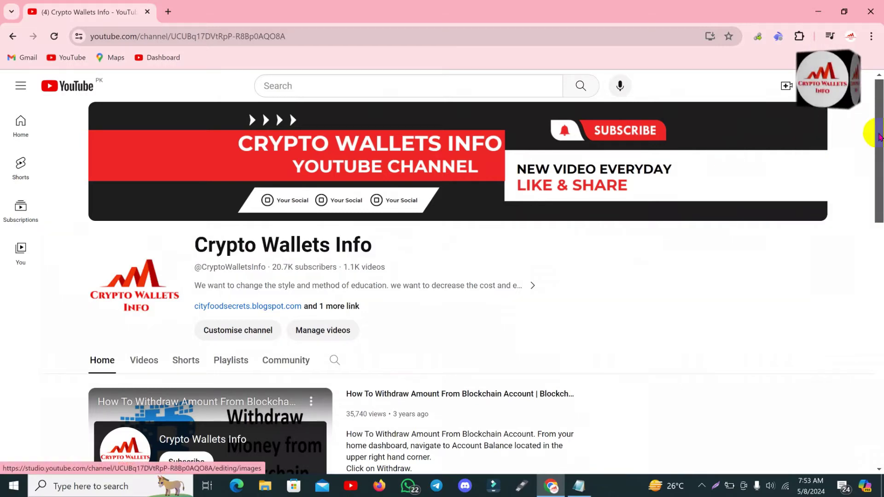
Step: Show the Crypto Wallets Info channel's Videos tab and its grid of uploads, then switch to Notepad
drag(878, 131, 878, 344)
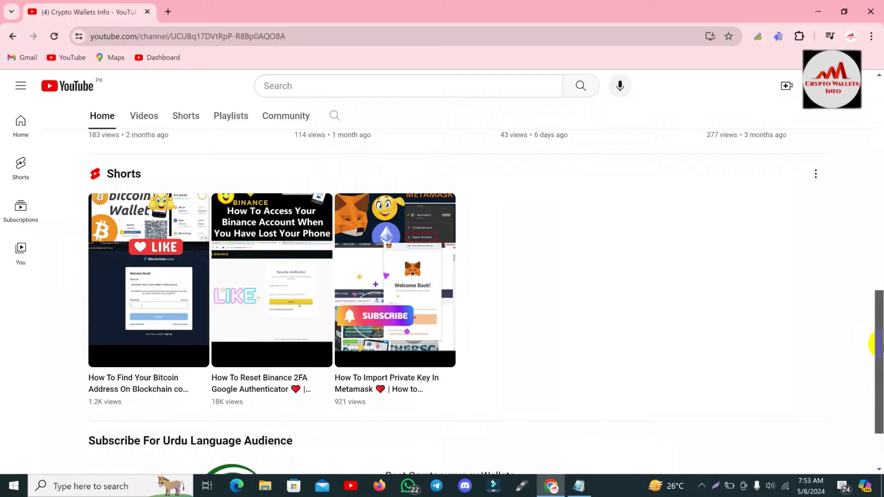
drag(880, 339, 880, 80)
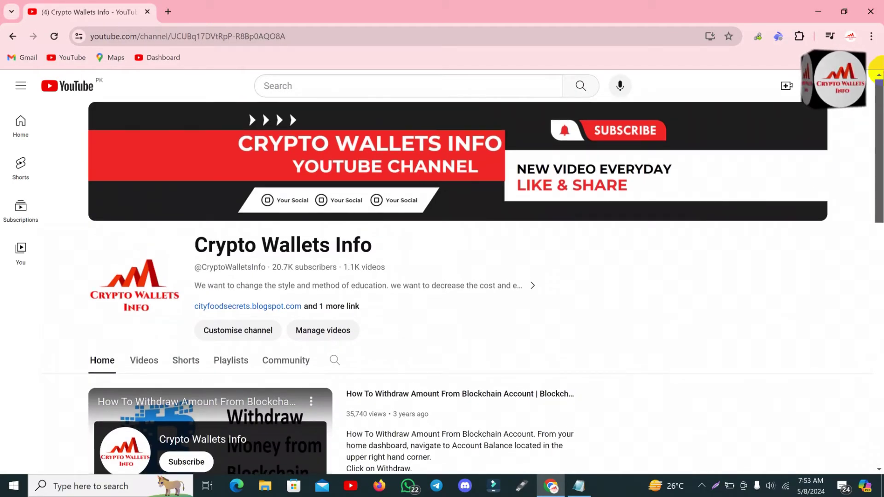
click(146, 359)
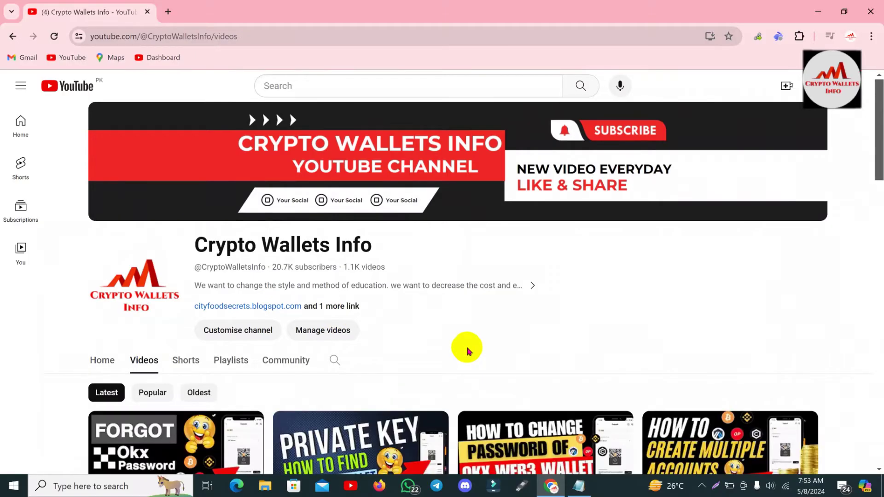
drag(874, 138, 879, 193)
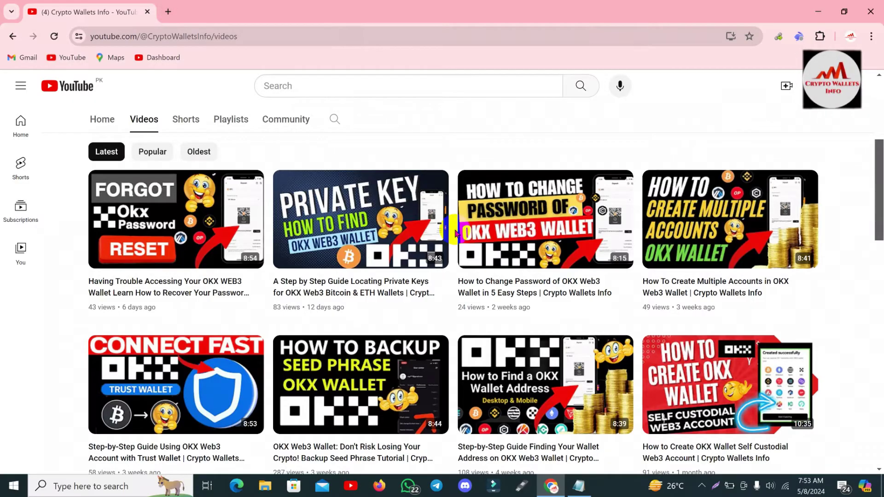
click(579, 487)
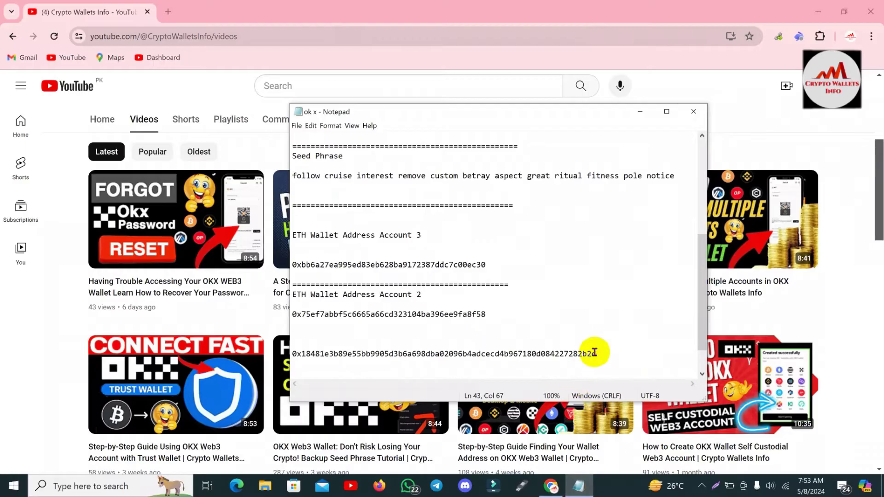
Step: Look over the last key line in the 'ok x' wallet notes, then return to Chrome
drag(602, 354, 359, 351)
click(296, 360)
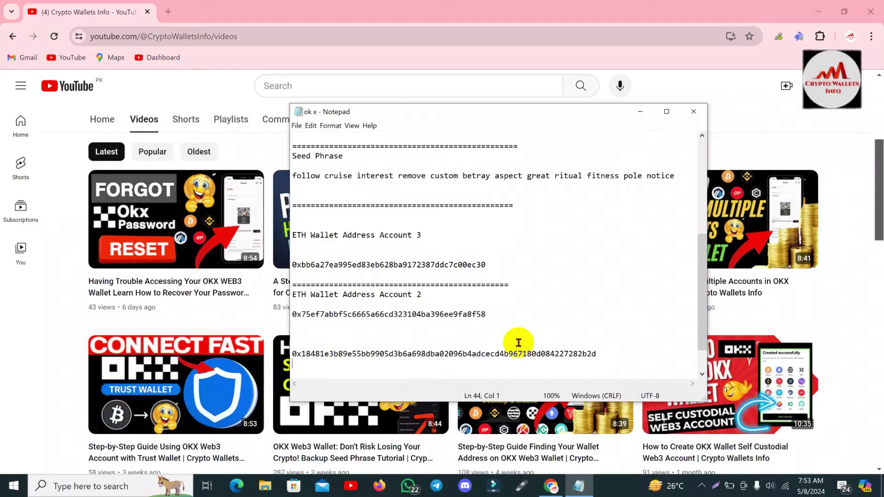
click(533, 7)
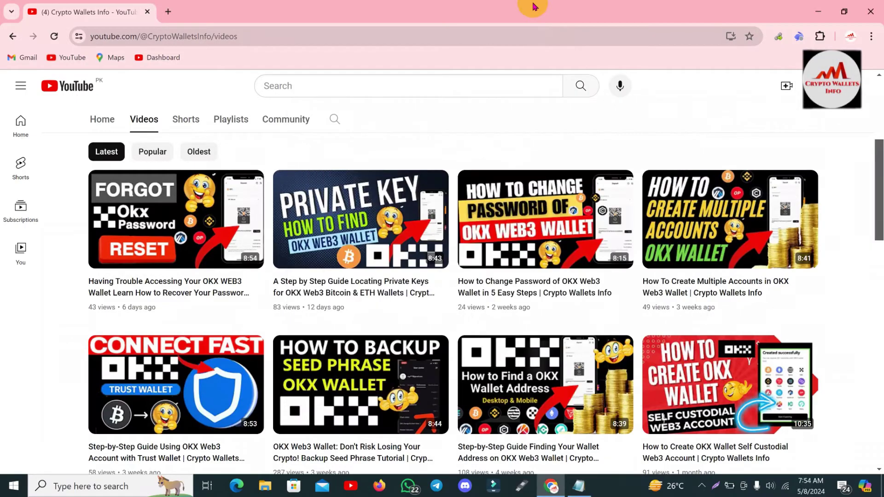
Step: Google 'okx wallet extension' in a new tab and go to the OKX Wallet Web Store listing
click(169, 12)
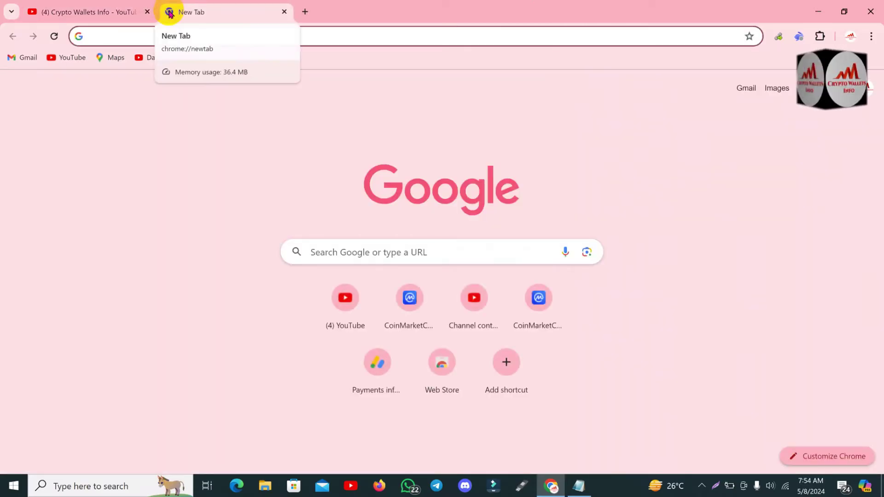
text(ok)
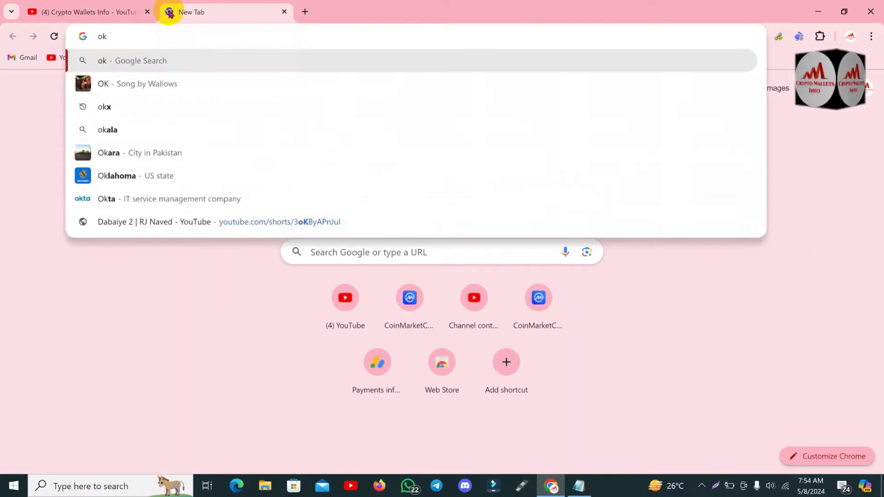
text(xwa)
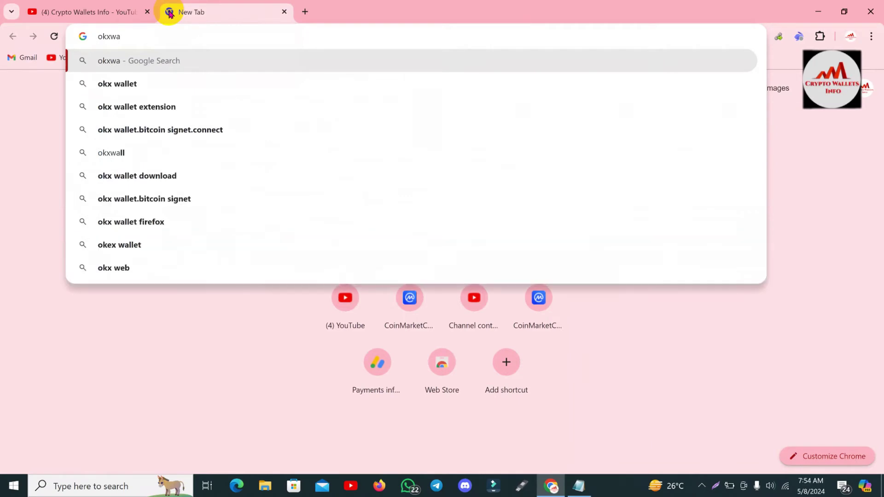
click(175, 100)
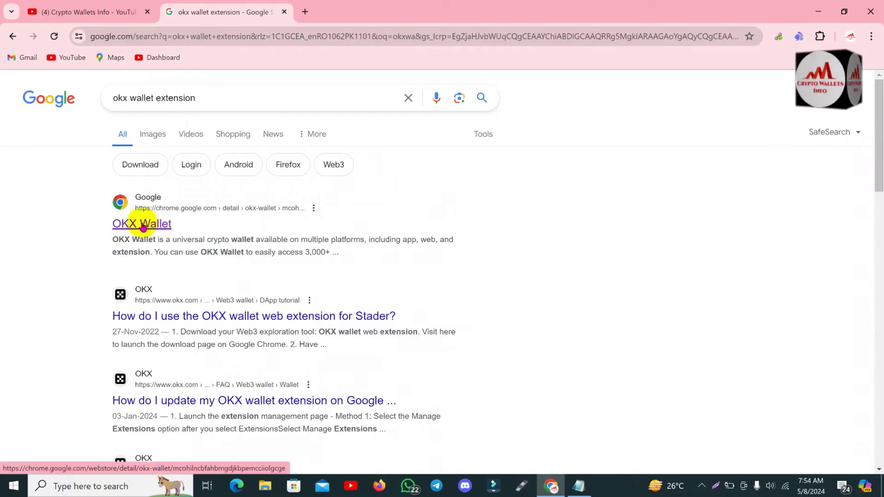
click(144, 225)
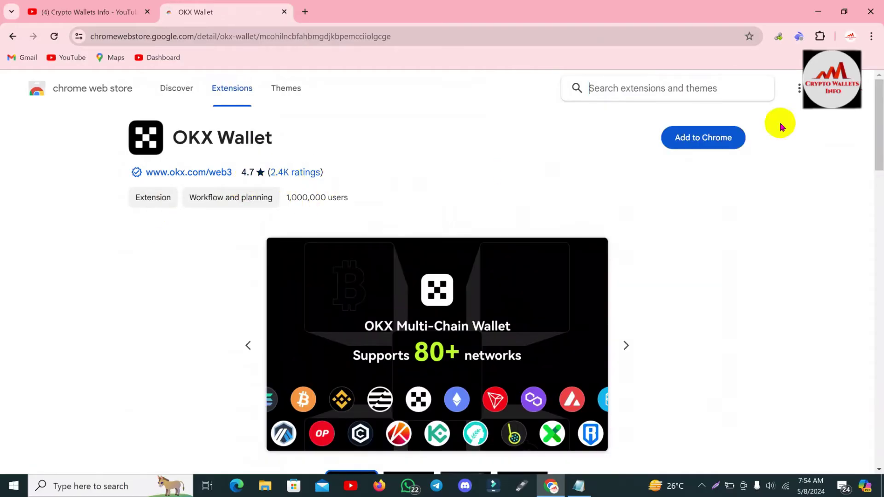
Step: Browse the OKX Wallet Web Store listing, then choose Add to Chrome
drag(880, 113, 880, 177)
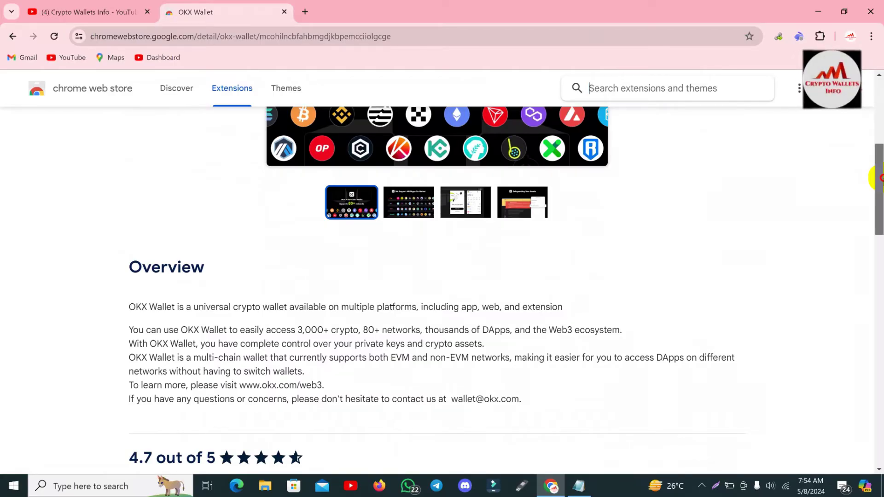
drag(880, 177, 880, 233)
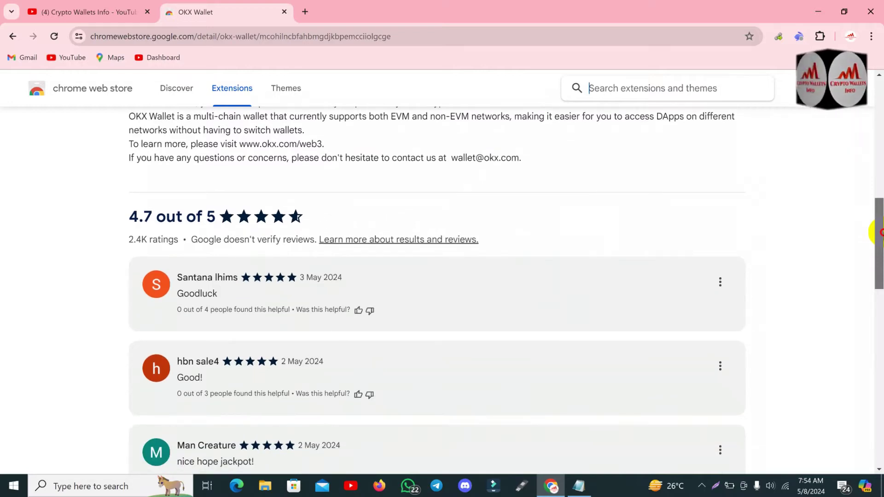
drag(880, 232, 881, 88)
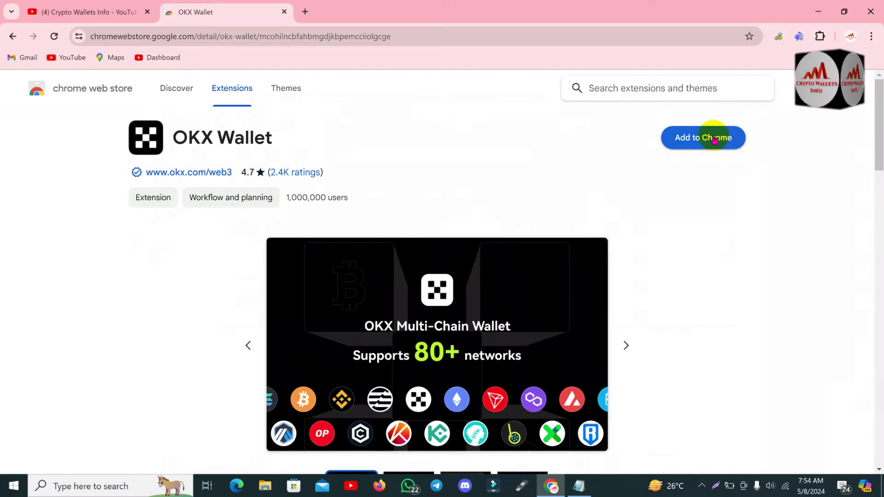
click(714, 140)
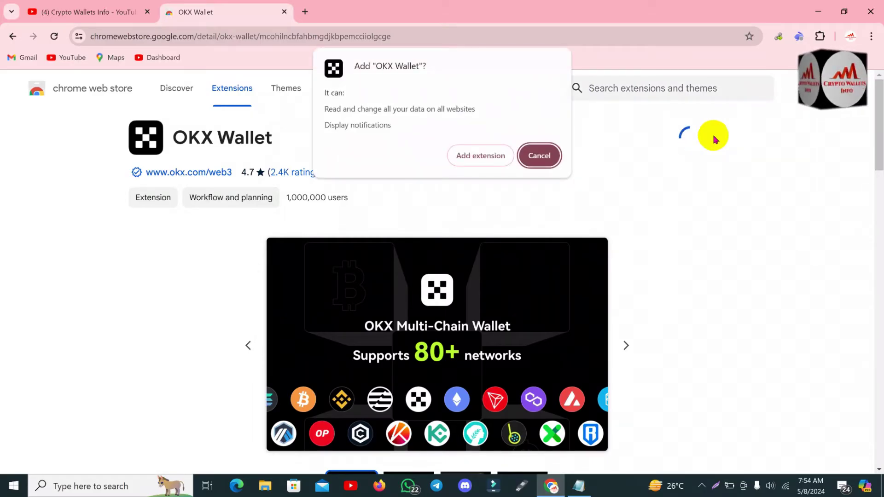
Step: Confirm Add extension to install OKX Wallet in Chrome
click(465, 155)
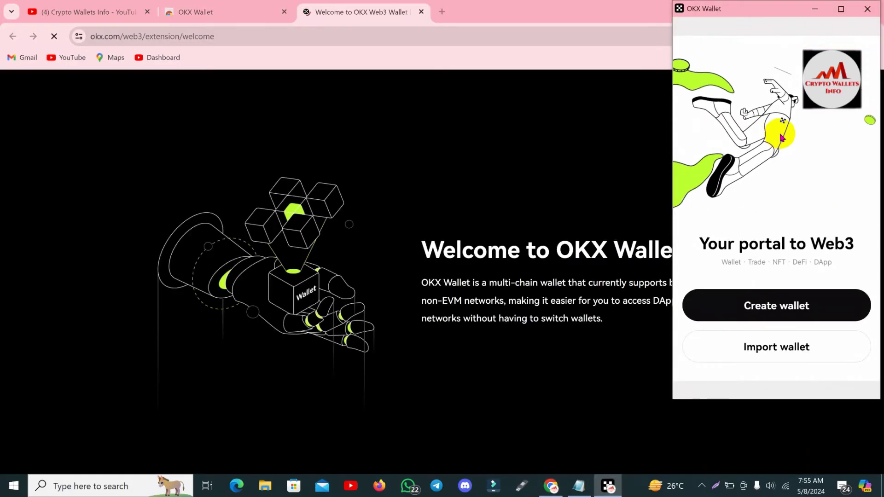
Step: In the OKX Wallet setup window, choose the Import wallet option
click(742, 305)
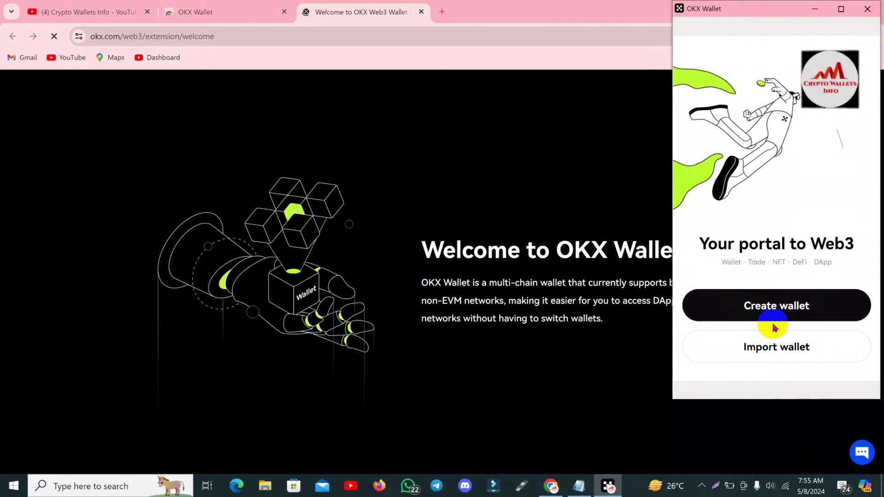
click(772, 305)
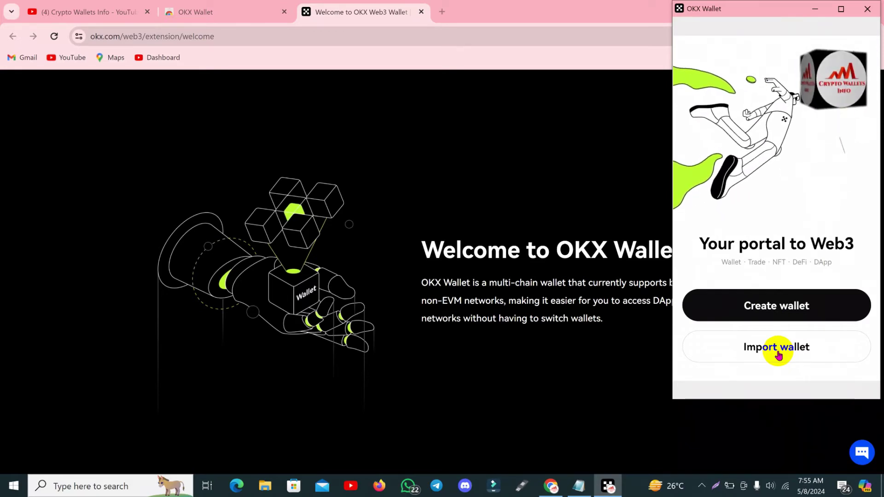
click(782, 341)
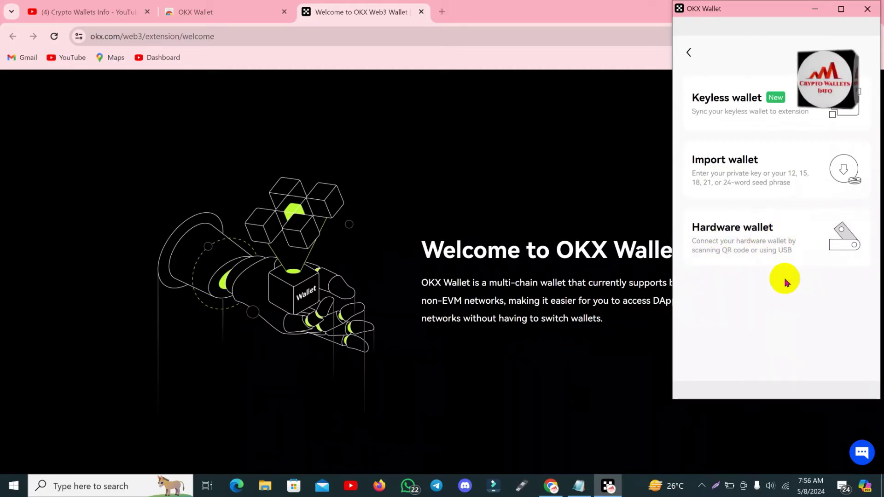
Step: Choose the seed phrase or private key import card and bring up the wallet notes
click(745, 173)
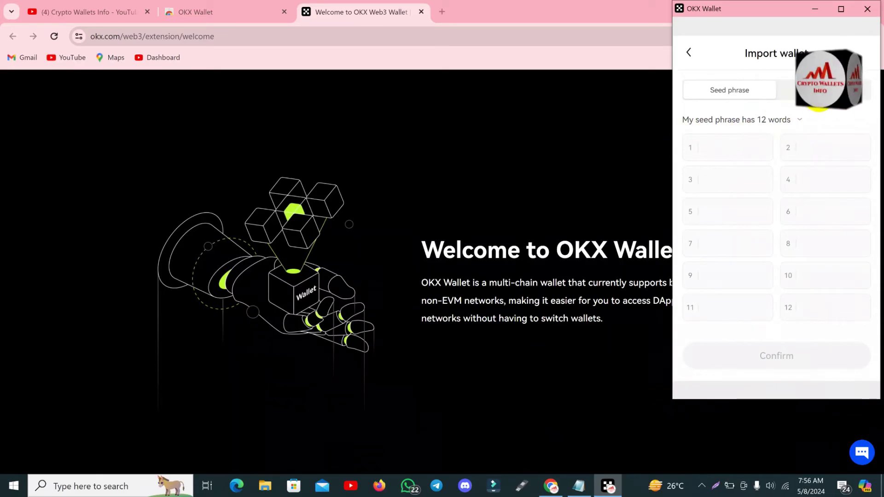
click(581, 481)
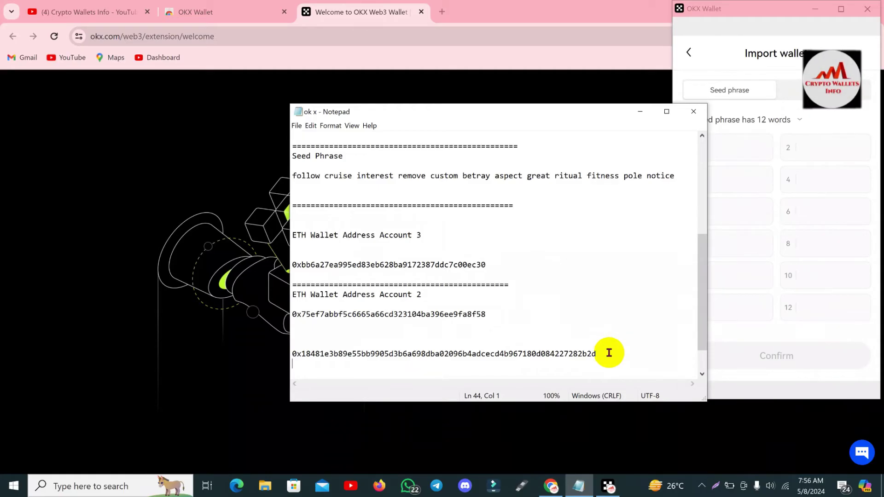
Step: Paste the private key from the wallet notes into the Private key tab's field
click(824, 90)
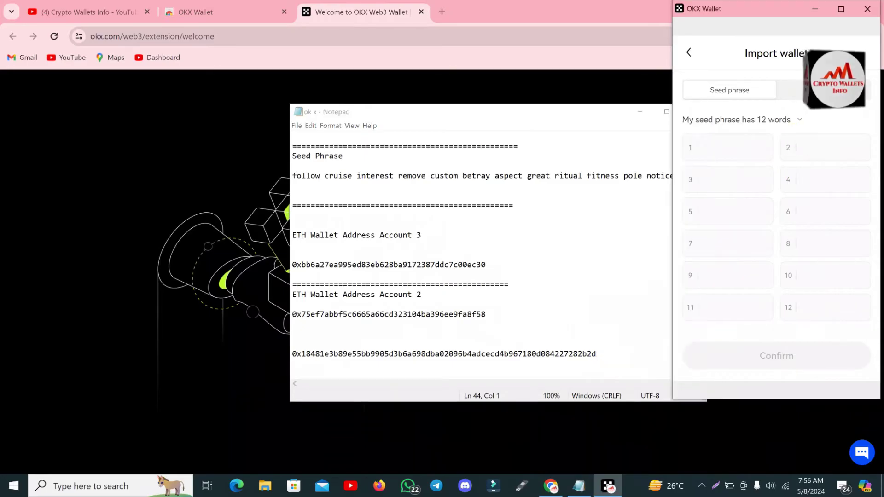
click(774, 151)
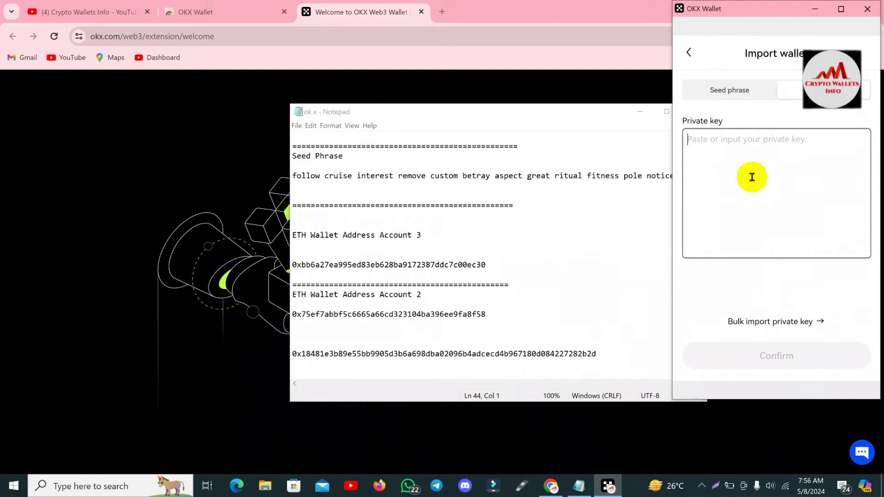
drag(604, 357, 292, 346)
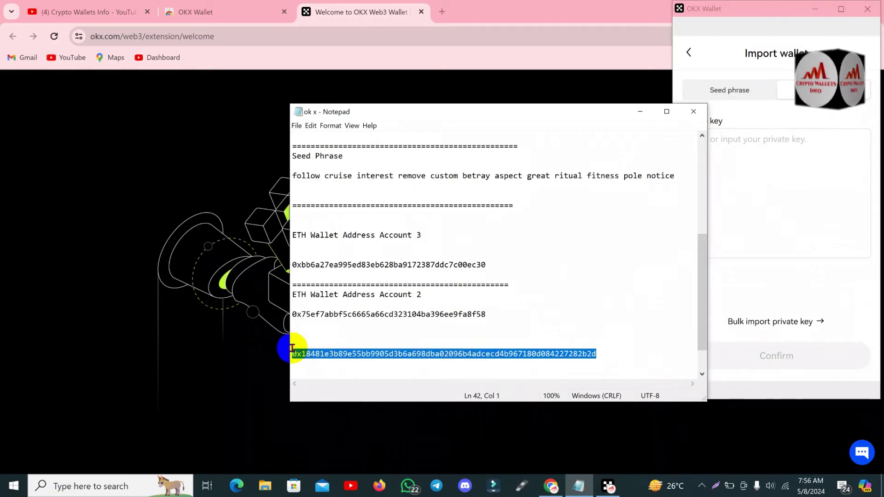
click(783, 155)
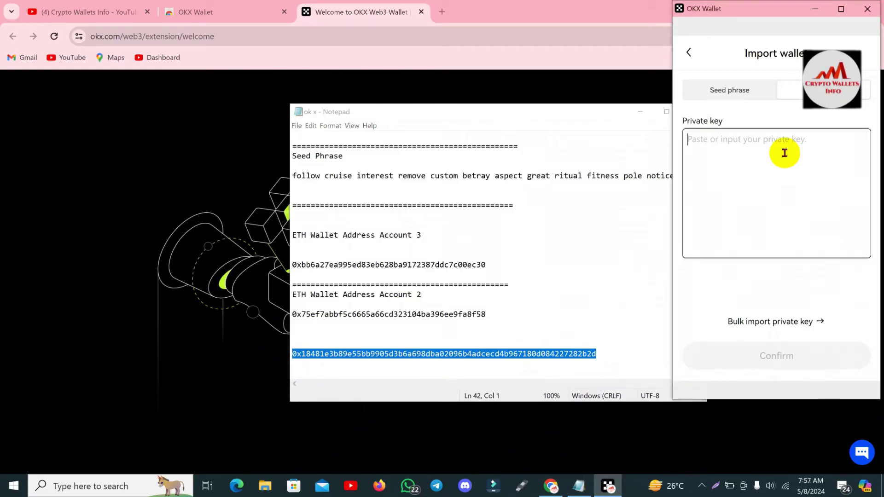
key(ctrl+v)
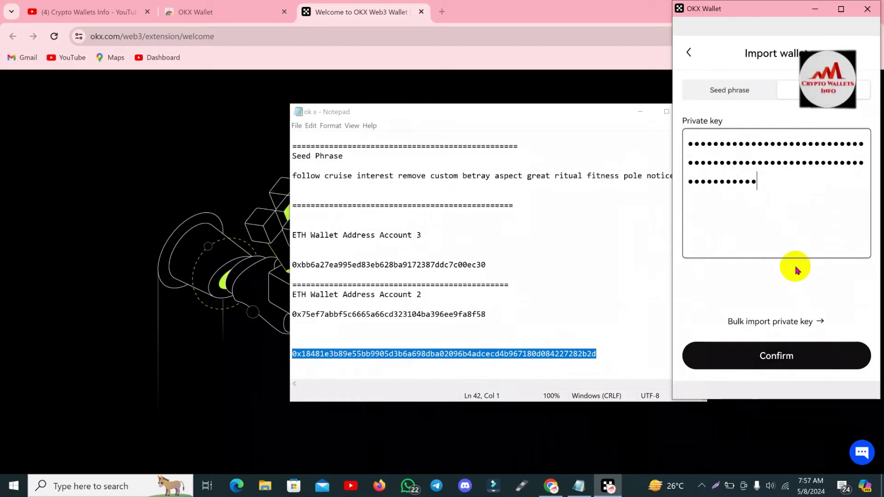
Step: Confirm the pasted private key for import
click(778, 357)
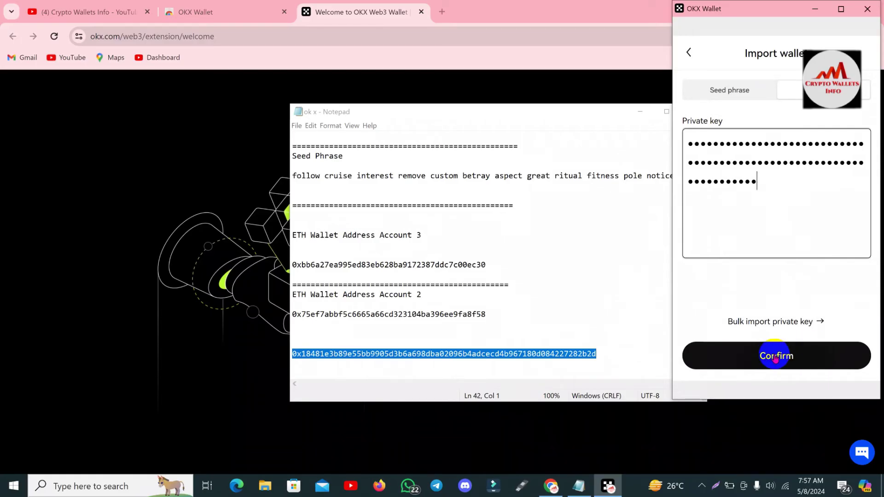
click(781, 359)
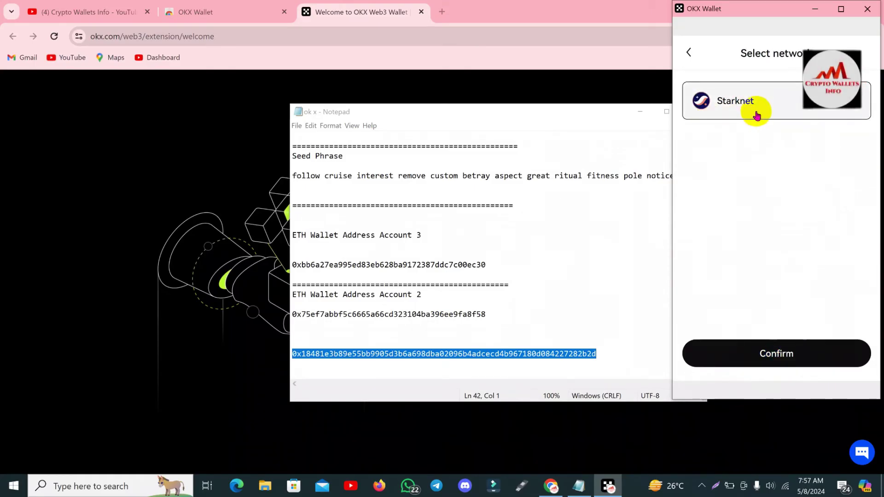
Step: Keep Starknet as the network for the imported key and confirm it
click(792, 354)
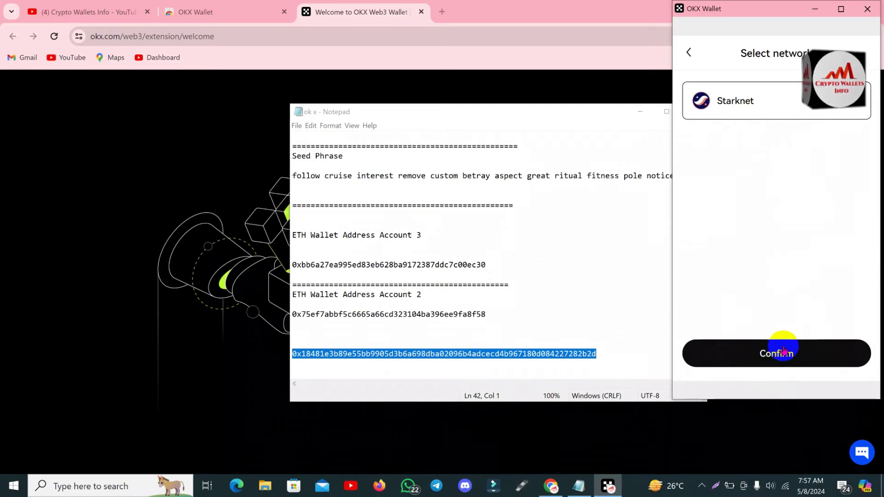
click(784, 351)
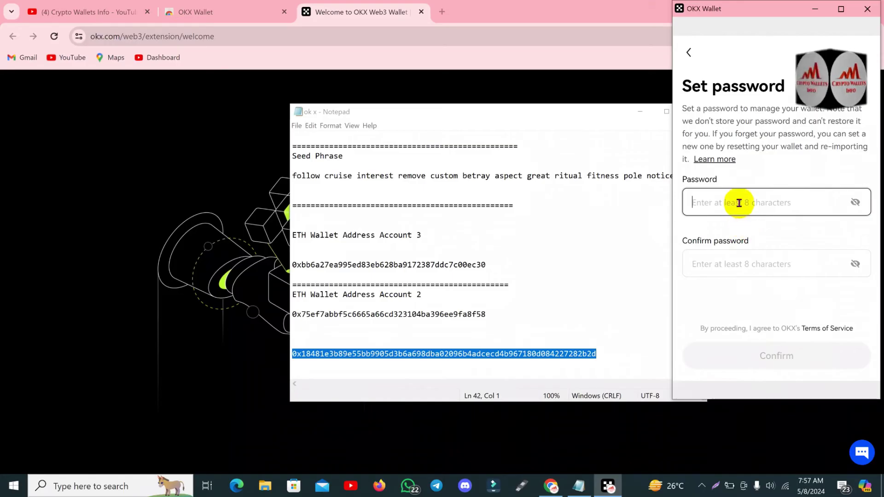
Step: Enter the new wallet password, re-enter it to confirm, and submit the password setup
text(•••••)
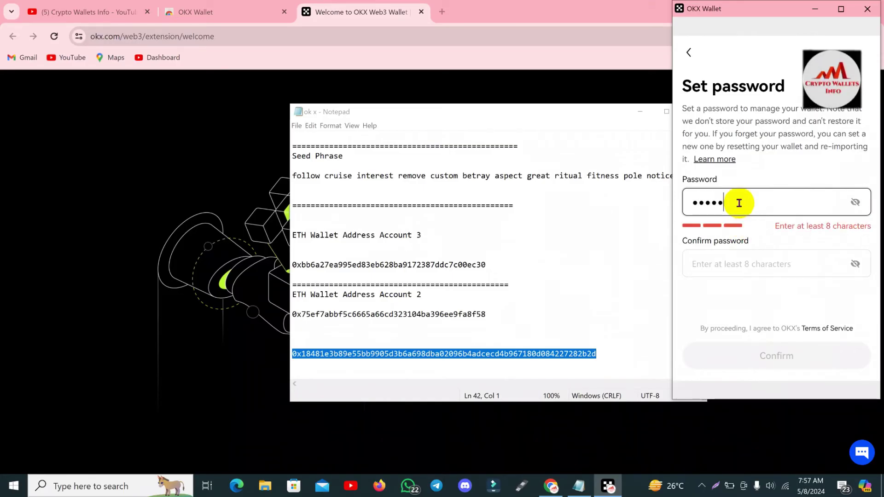
text(•••••••)
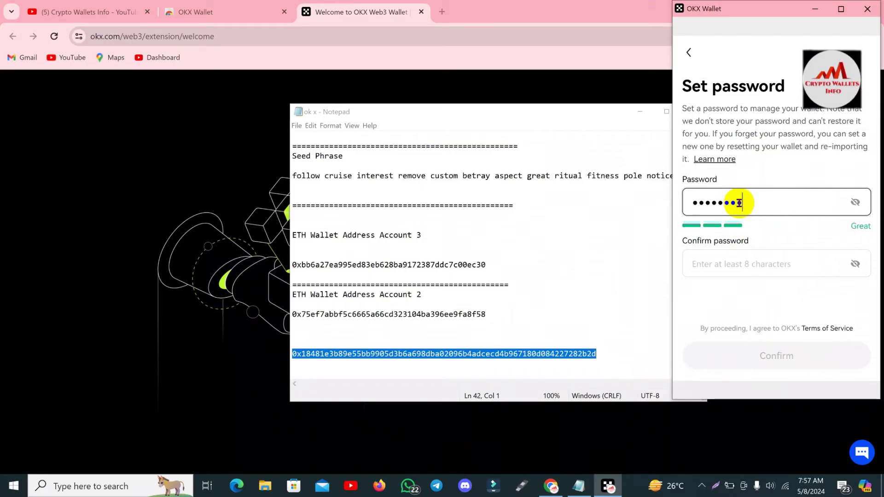
click(758, 258)
text(•••••)
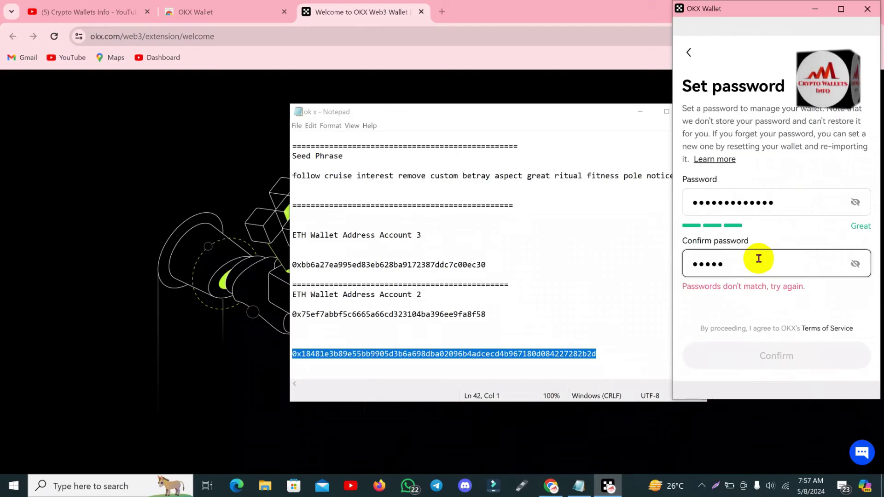
text(•••••)
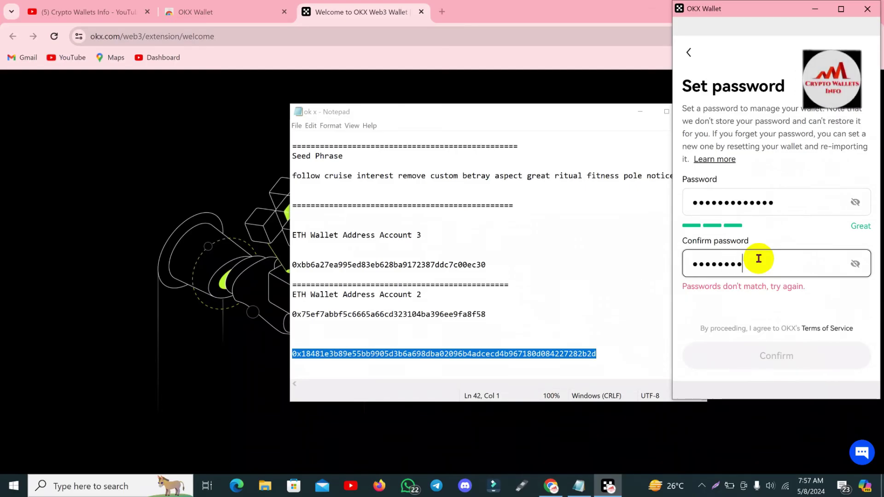
text(•••)
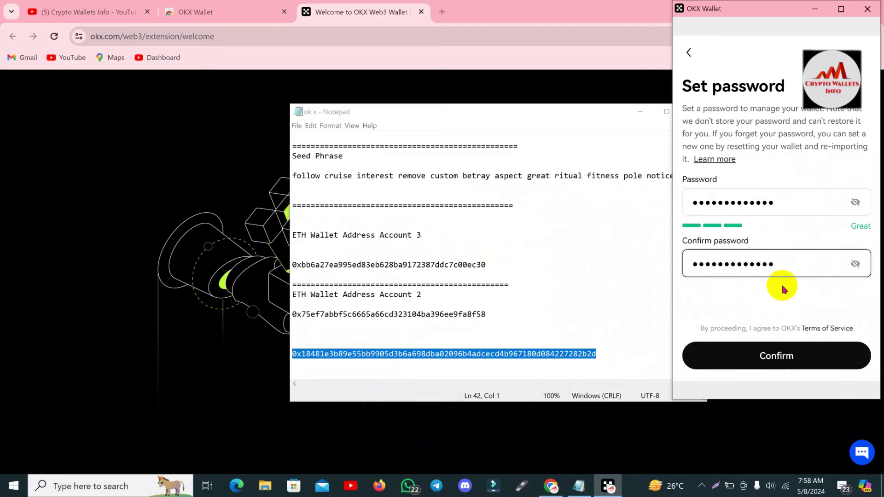
click(780, 352)
click(775, 352)
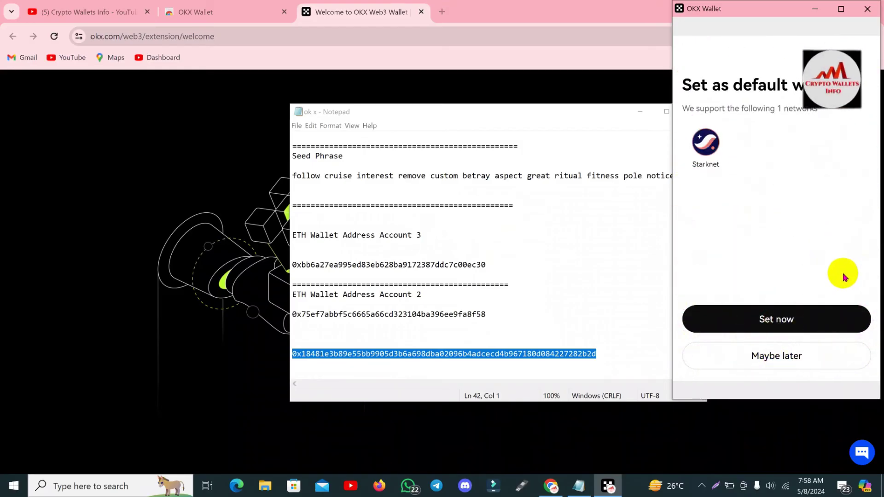
Step: Set OKX as the default wallet and finish setup to reach the $0.00 Starknet home screen
click(796, 321)
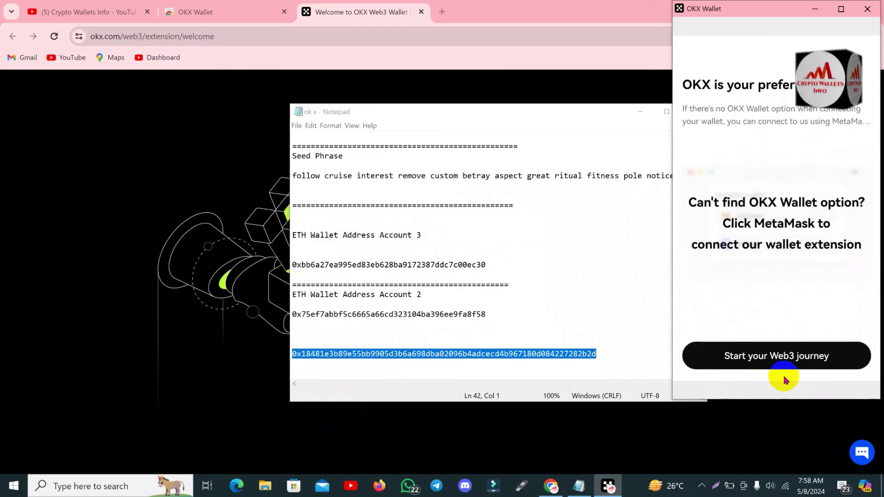
click(767, 367)
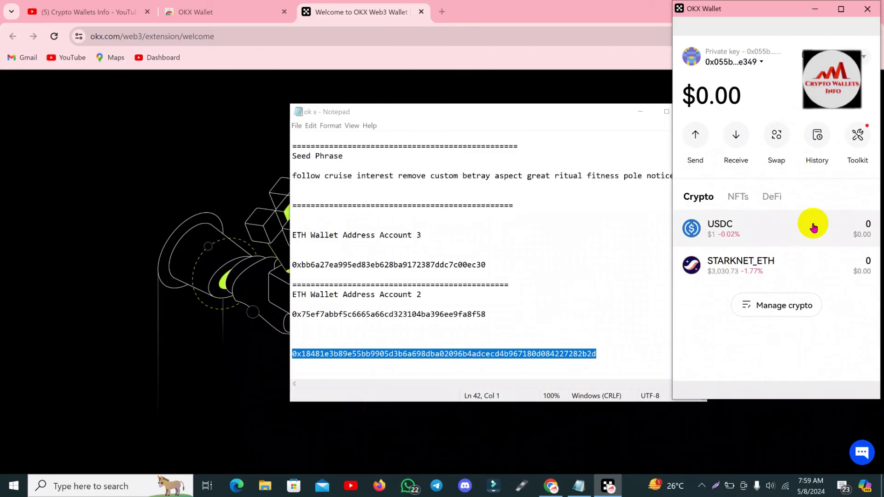
Step: Check the imported account in the account list, then return and open the wallet's options menu
click(761, 62)
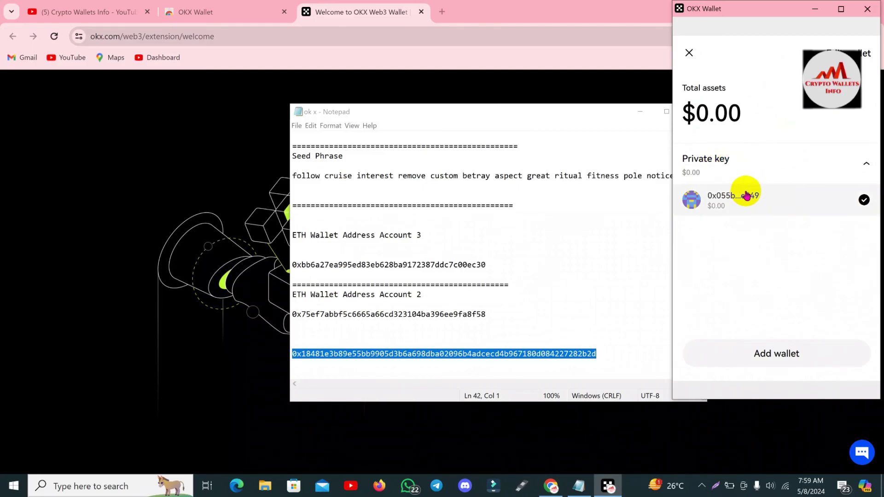
click(824, 202)
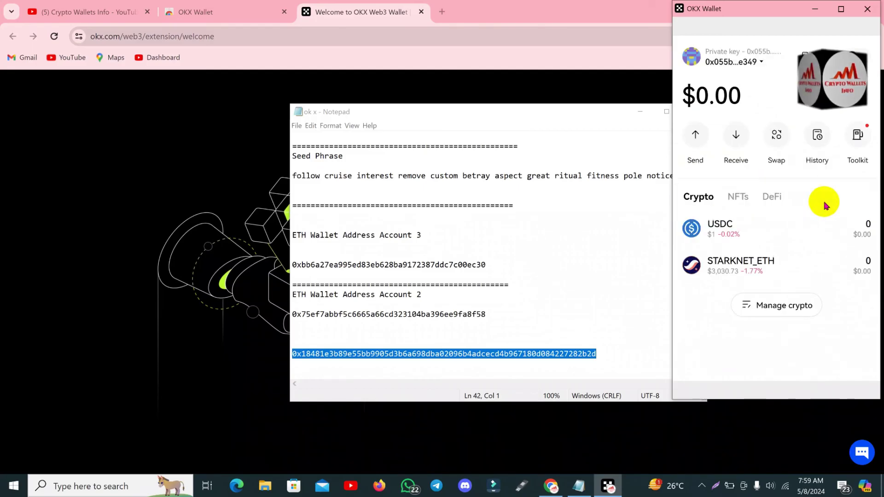
click(829, 50)
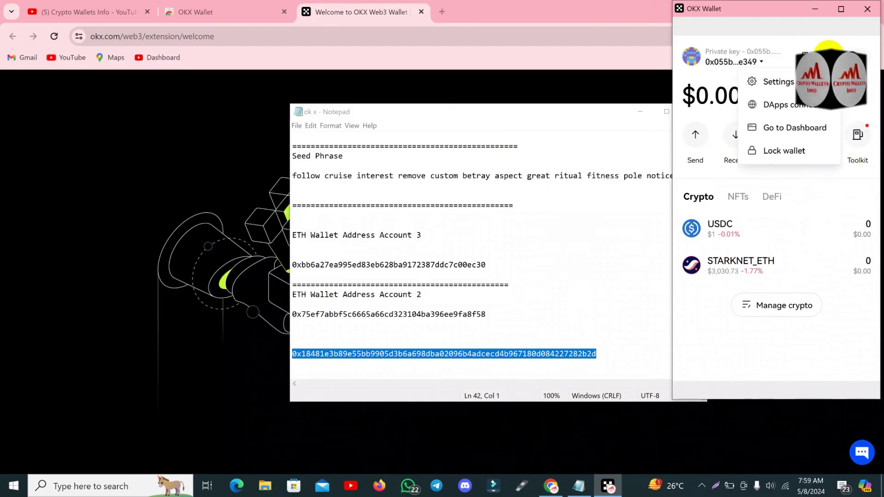
Step: Unlock Settings › Check seed phrase or private key › Private key with the wallet password
click(790, 83)
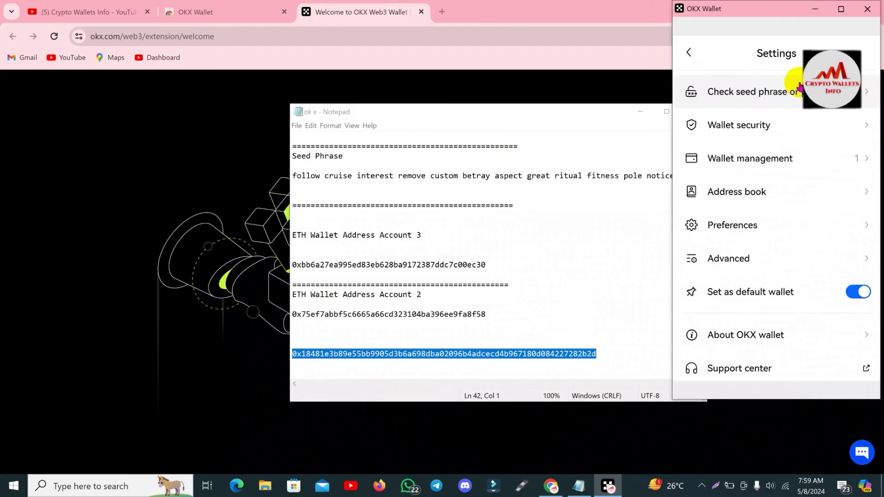
click(800, 89)
click(801, 97)
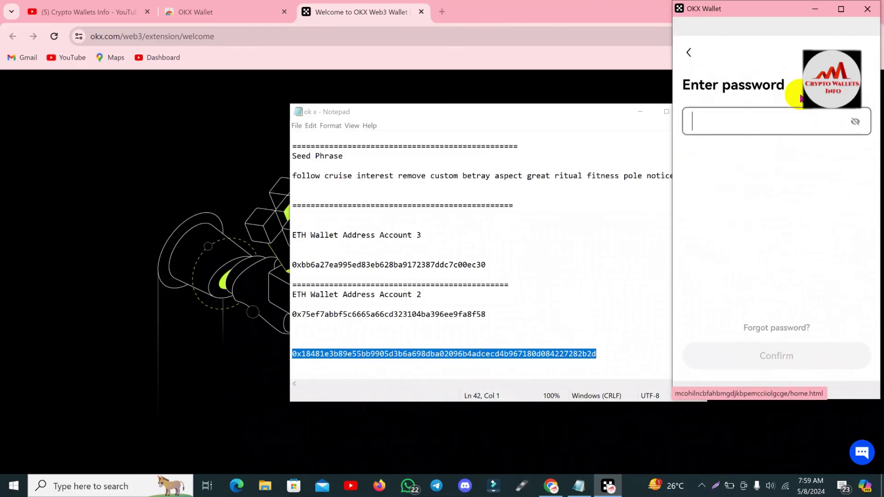
text(•••••••••••••)
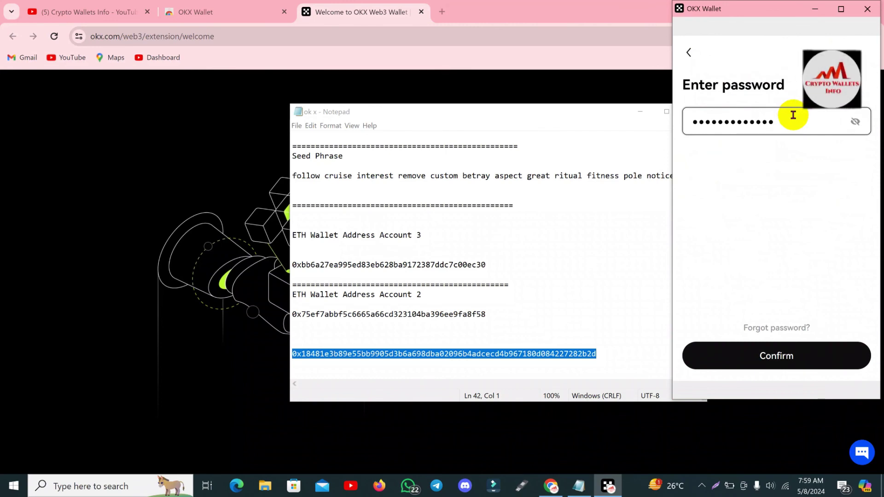
click(781, 357)
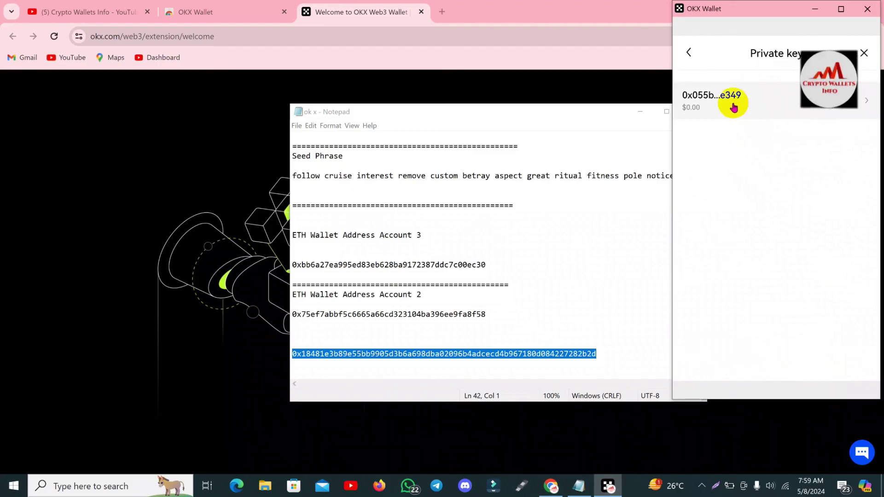
Step: View the imported account's Starknet address, back out to Settings, and bring Chrome forward
click(814, 115)
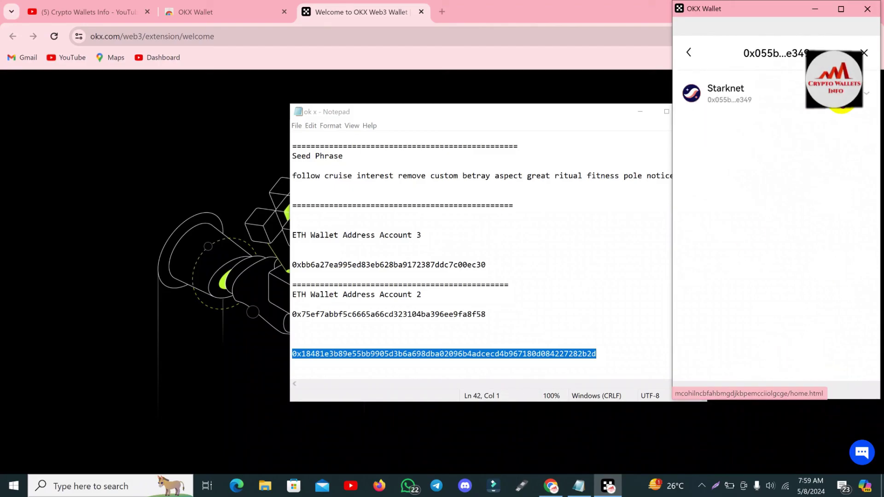
click(689, 52)
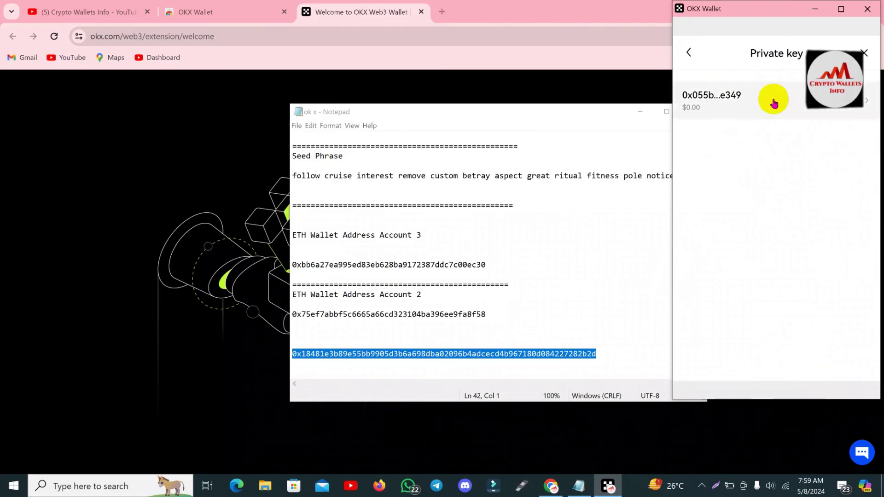
click(687, 54)
click(687, 53)
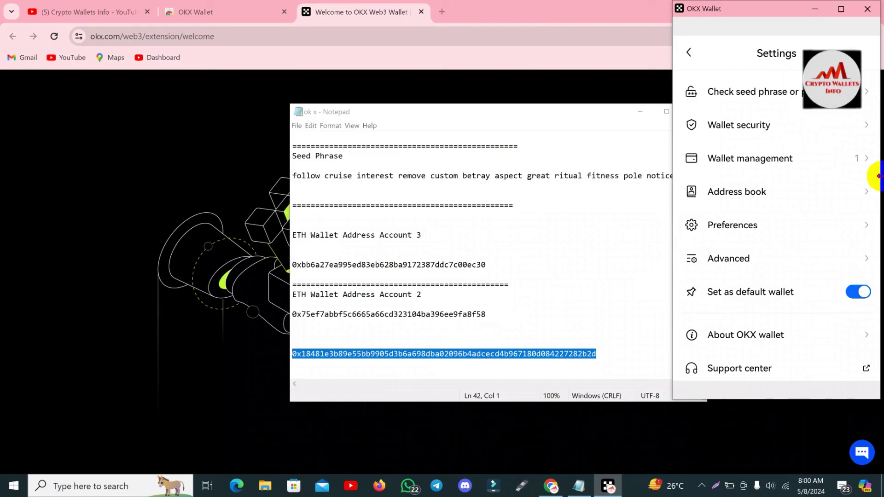
click(550, 16)
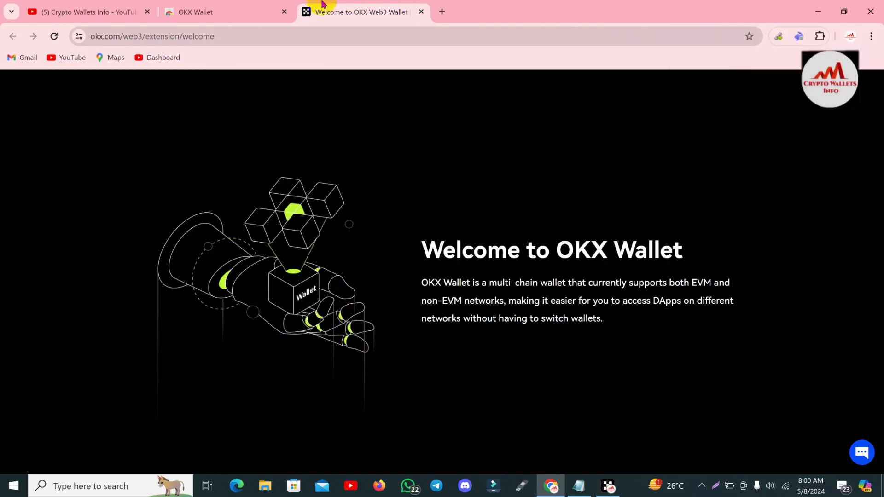
Step: Switch to the YouTube tab and scroll to the top of the Crypto Wallets Info Videos page
click(87, 7)
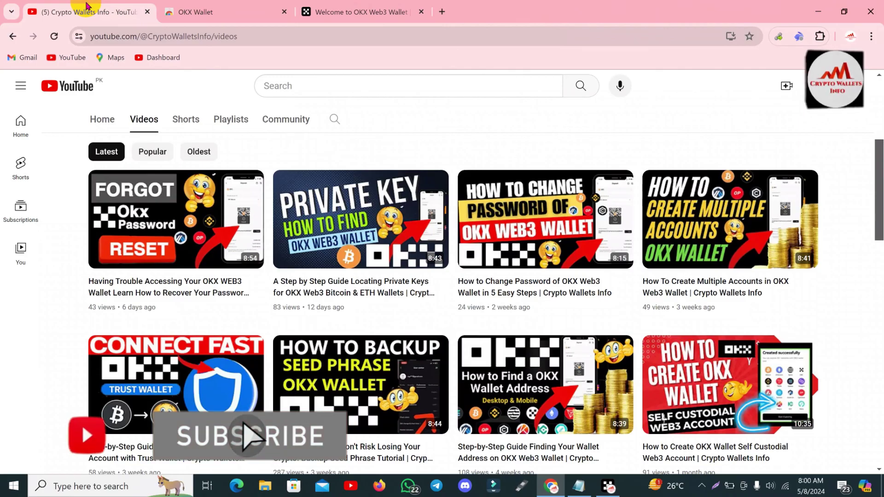
drag(875, 166, 875, 115)
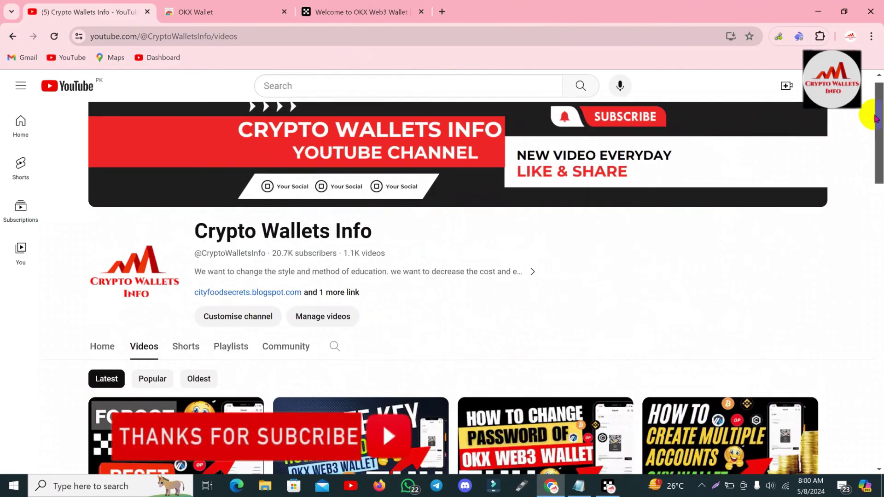